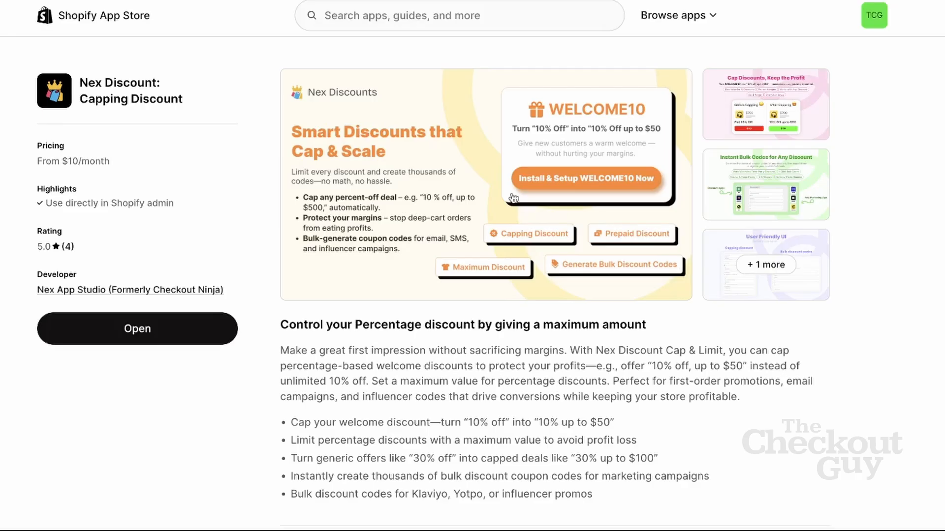
Start a new discount in the Nex Discounts app of the Shopify admin, using a discount code named CANADIAN20
mouse_move(241, 3)
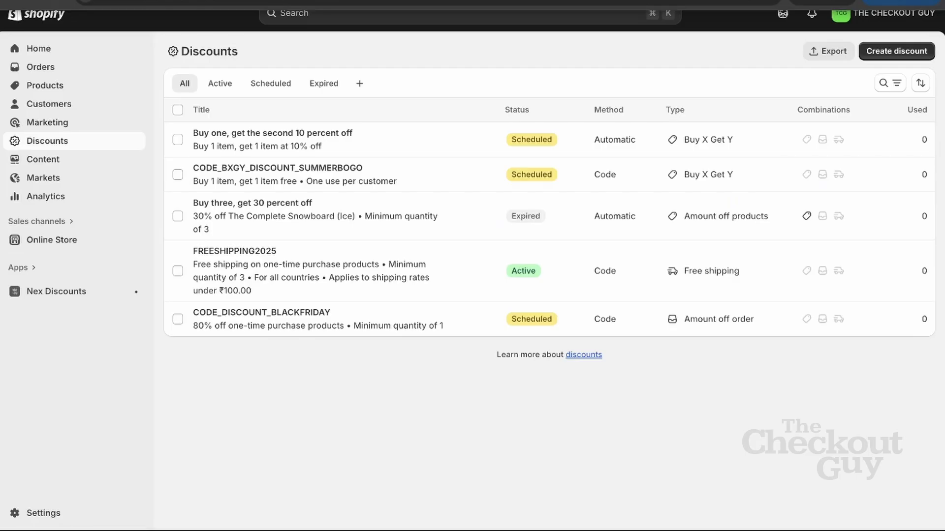
left_click(98, 290)
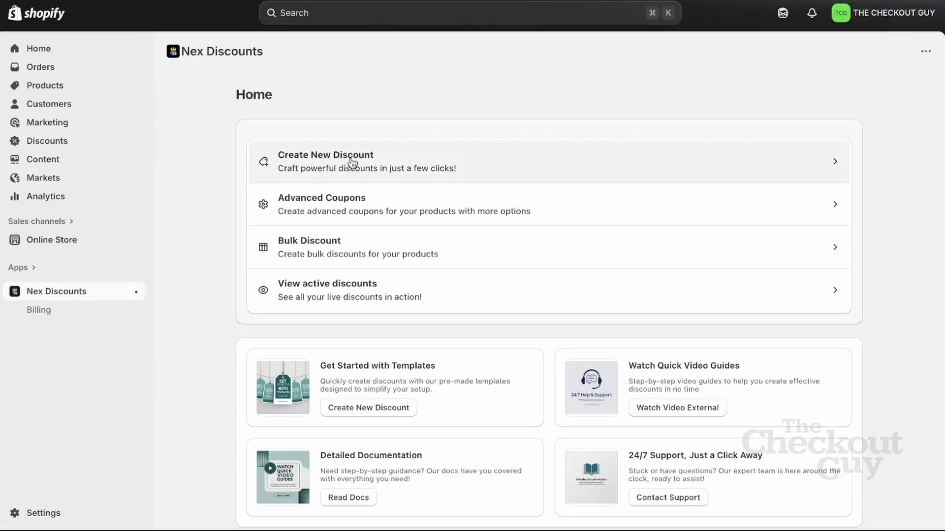
left_click(351, 162)
left_click(297, 163)
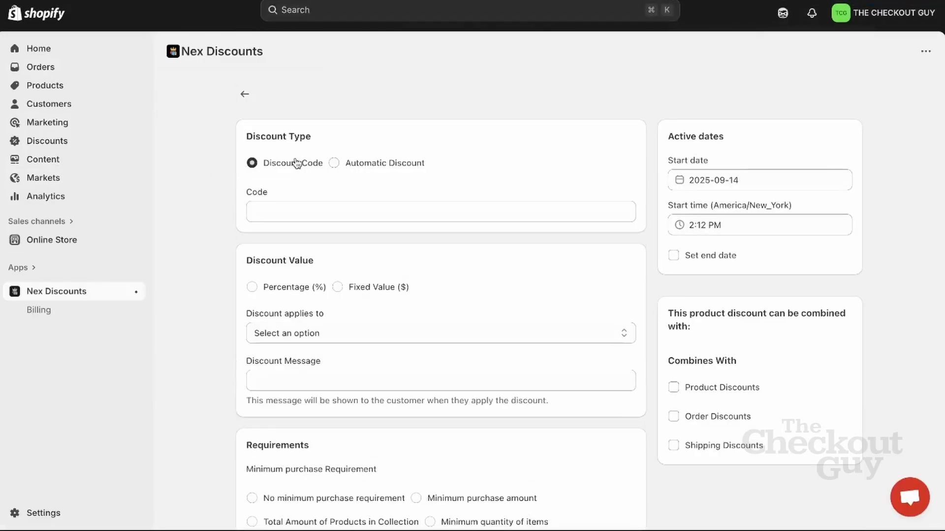
left_click(321, 219)
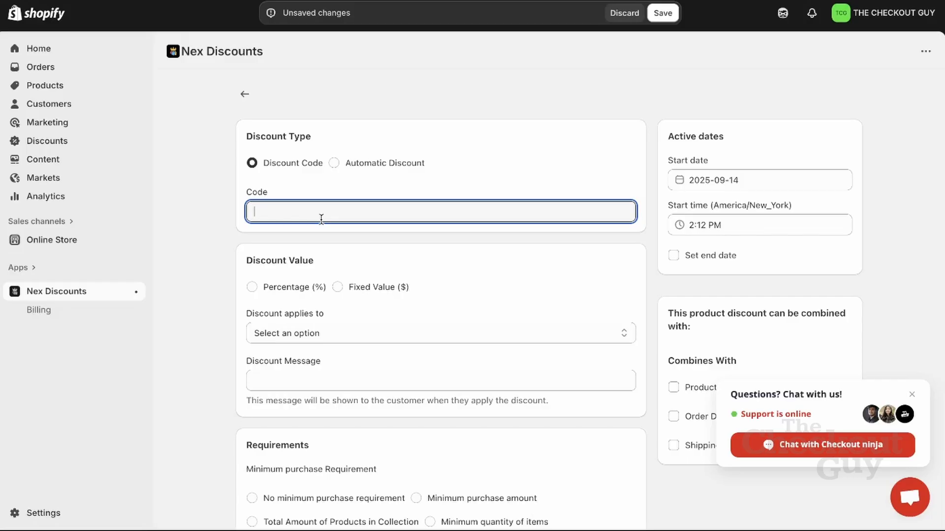
type("CANADIAN20")
Make the discount value a percentage of 20 with a capping amount of 200
left_click(298, 288)
left_click(299, 336)
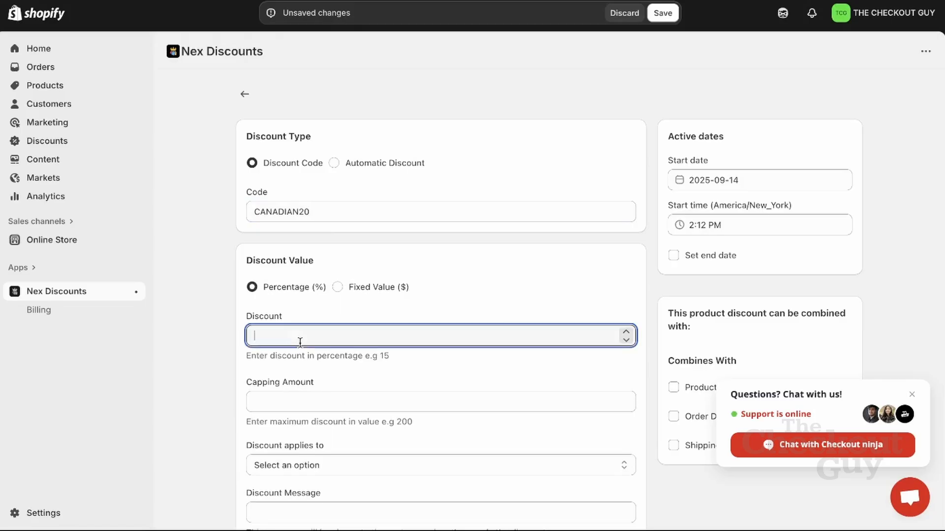
type("20")
left_click(329, 401)
type("200")
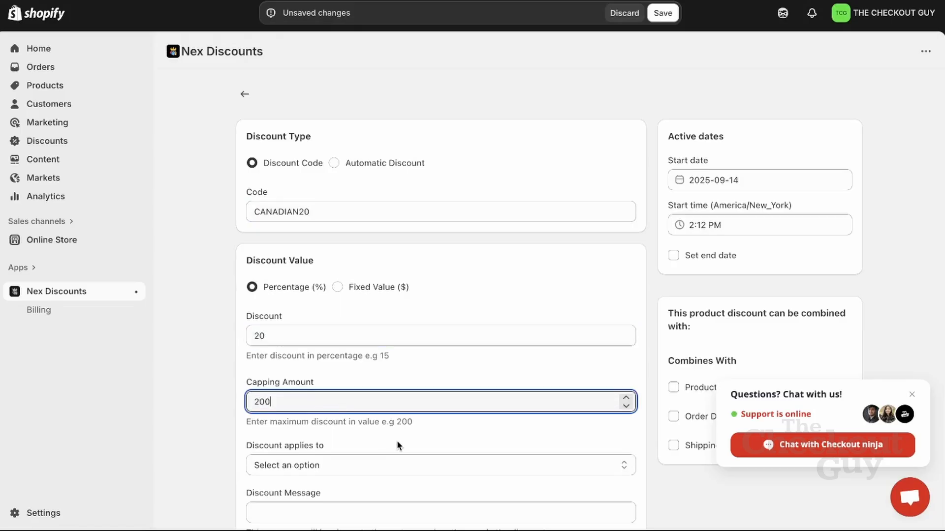
Apply the discount to all products and choose no minimum purchase requirement
scroll(397, 441, "down", 1)
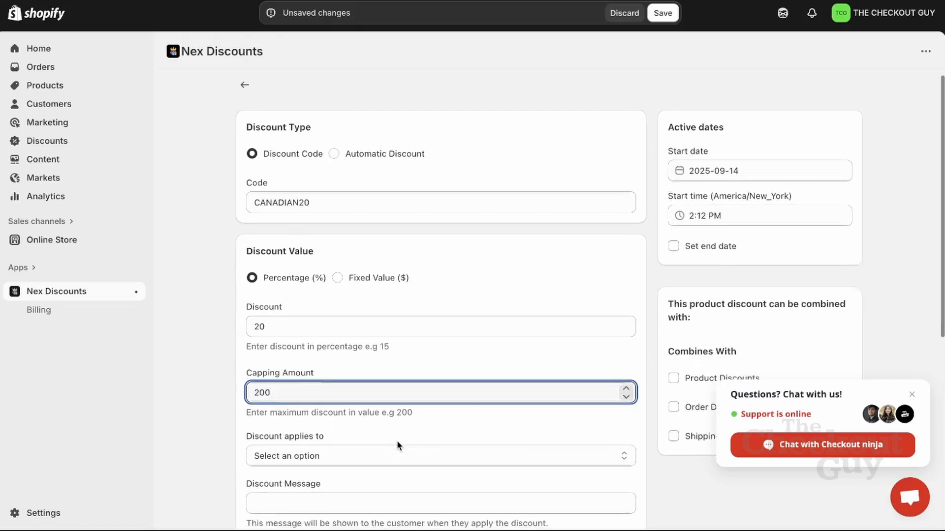
left_click(397, 441)
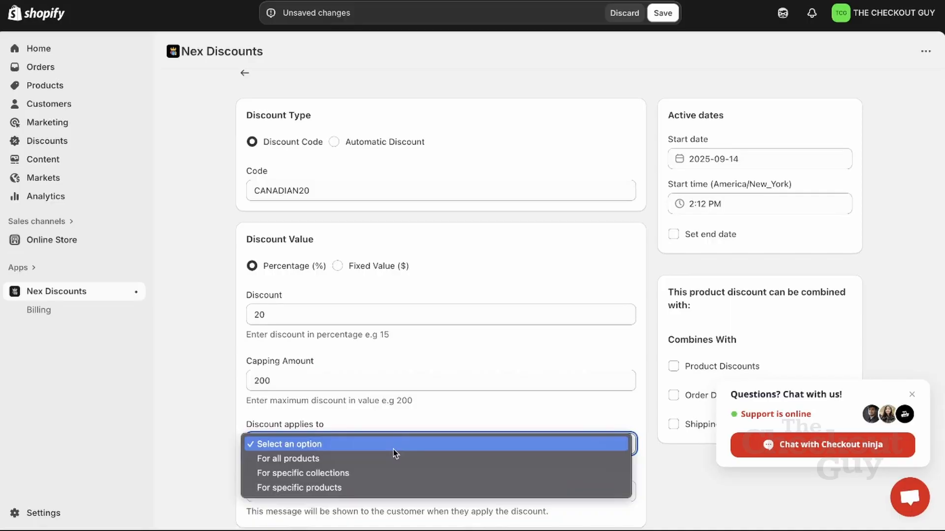
left_click(390, 457)
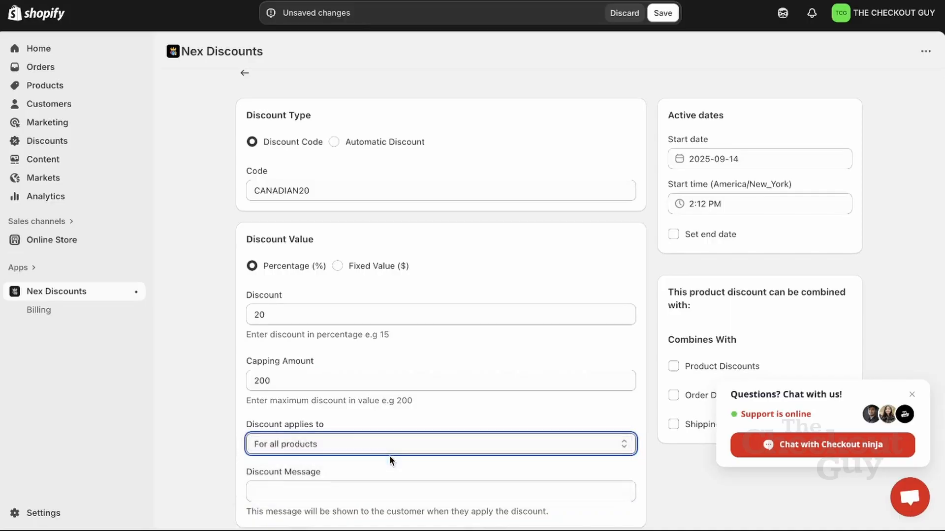
scroll(408, 408, "down", 3)
scroll(409, 411, "down", 3)
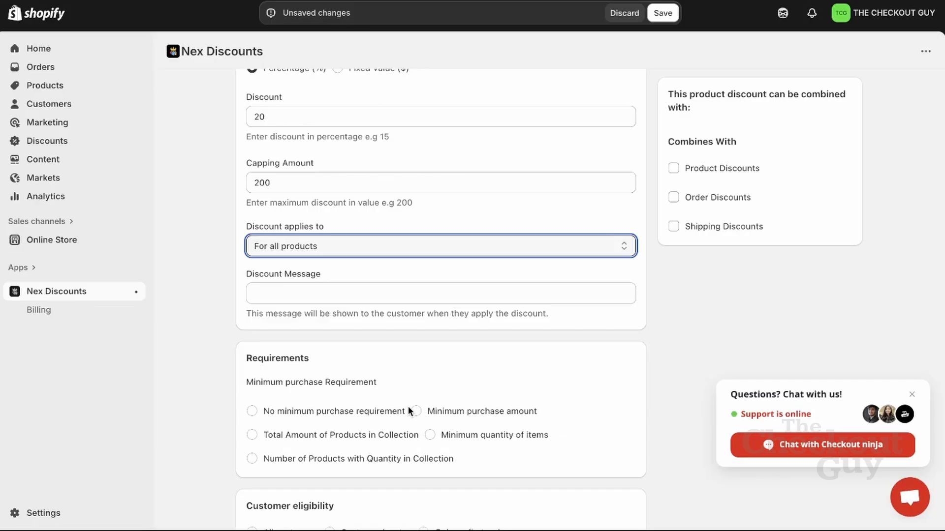
scroll(373, 343, "down", 3)
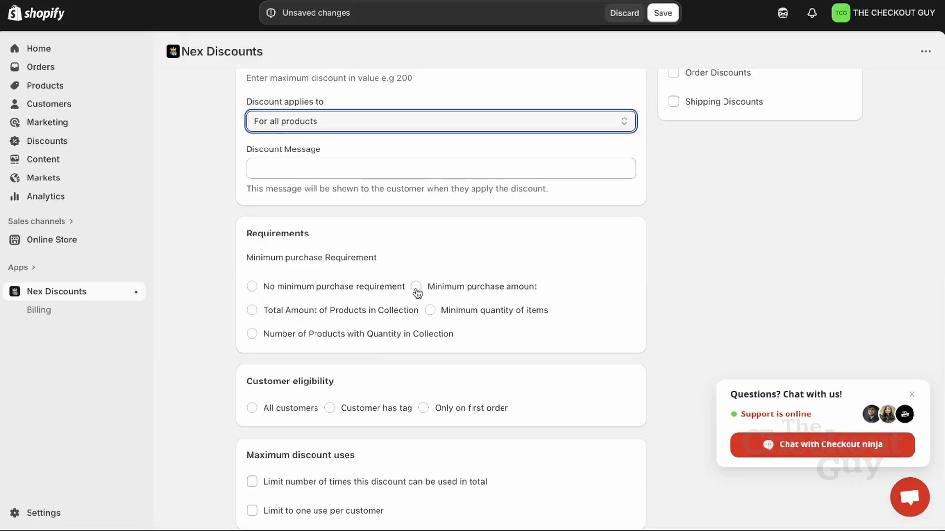
left_click(396, 292)
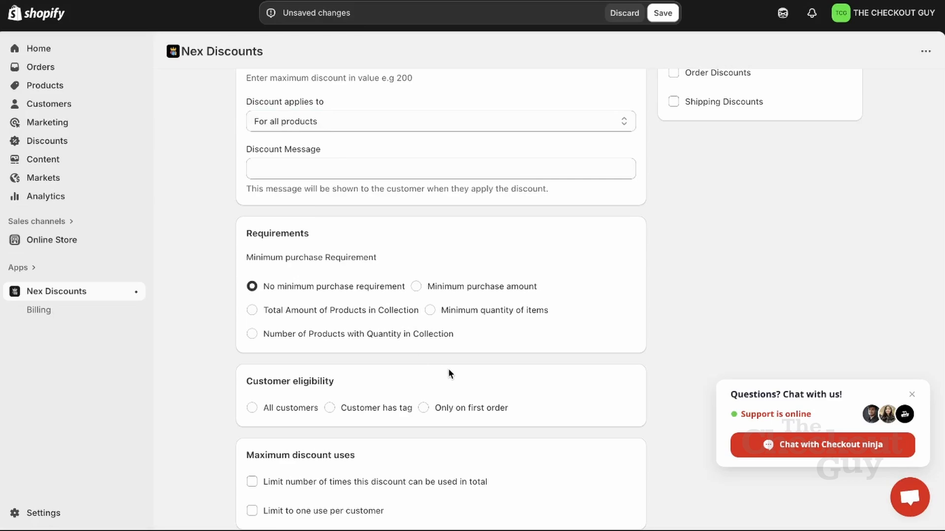
Make all customers eligible for the discount and limit its total number of uses to 100
left_click(278, 413)
left_click(336, 489)
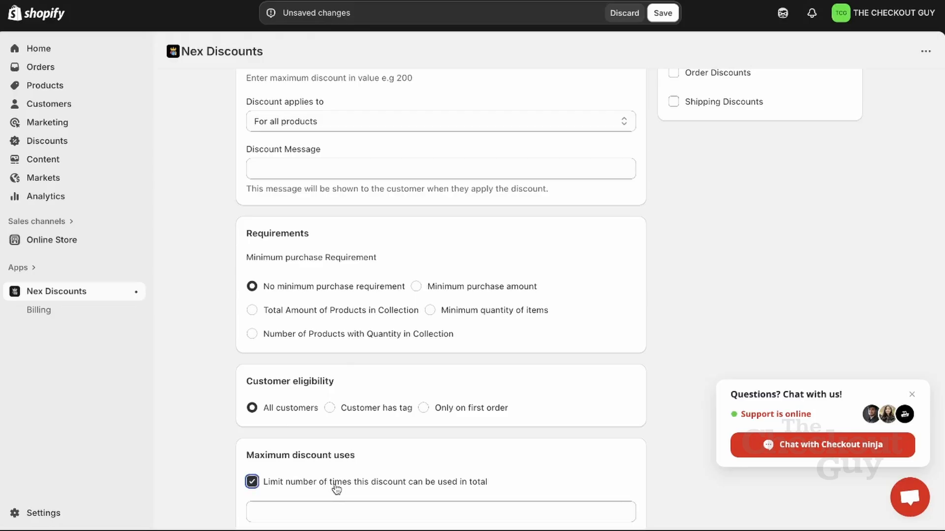
left_click(350, 508)
type("100")
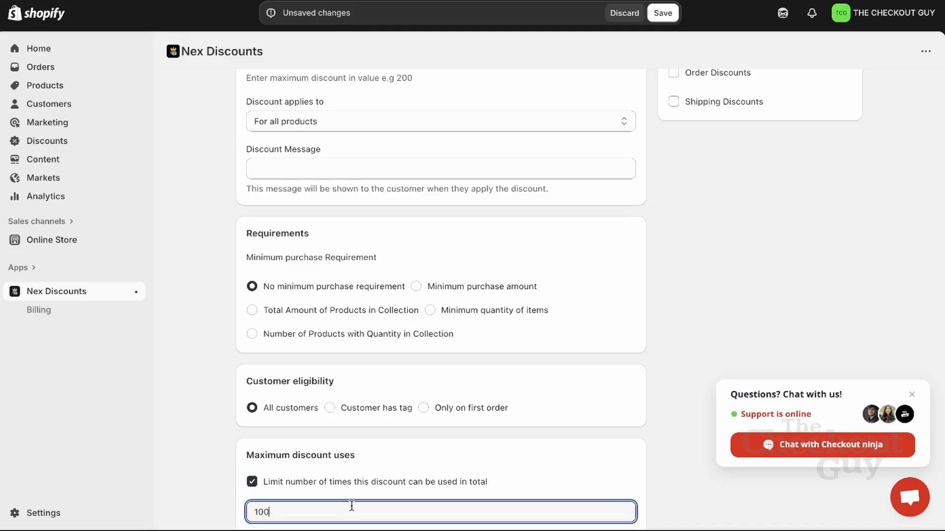
left_click(469, 456)
scroll(470, 458, "down", 1)
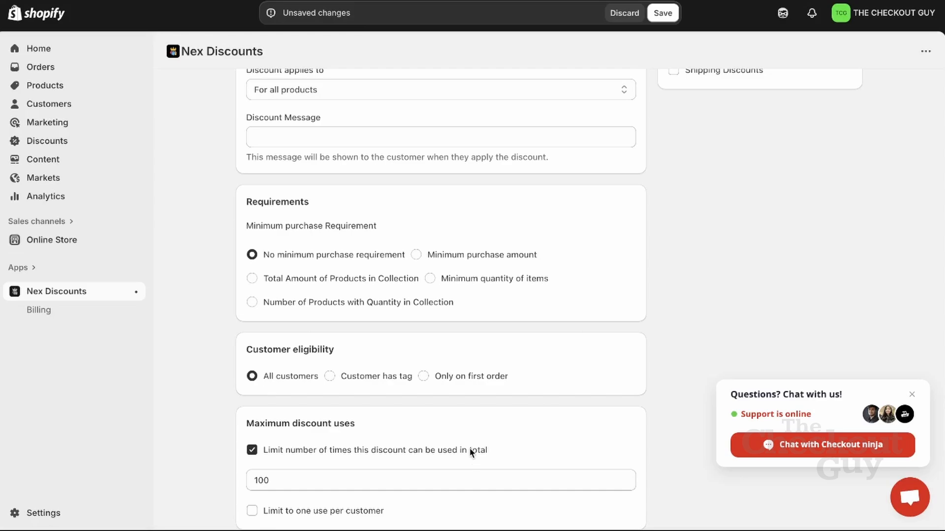
Save the new discount and copy the CANADIAN20 code from the store's Discounts list
scroll(601, 261, "up", 7)
scroll(598, 270, "up", 1)
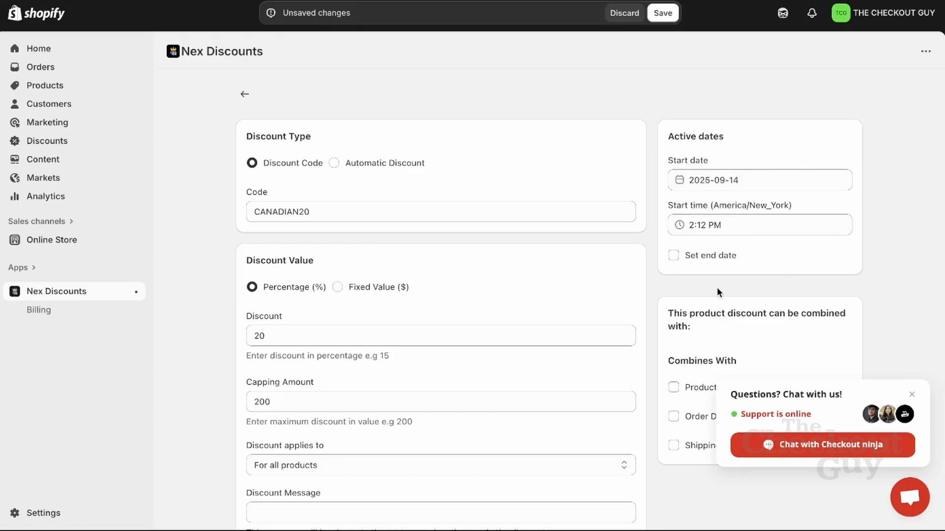
scroll(716, 287, "down", 4)
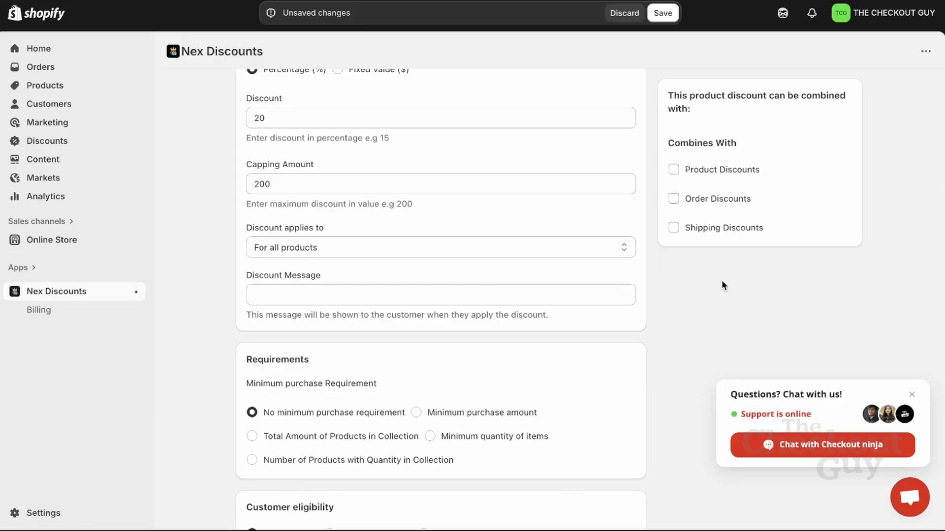
scroll(541, 261, "up", 5)
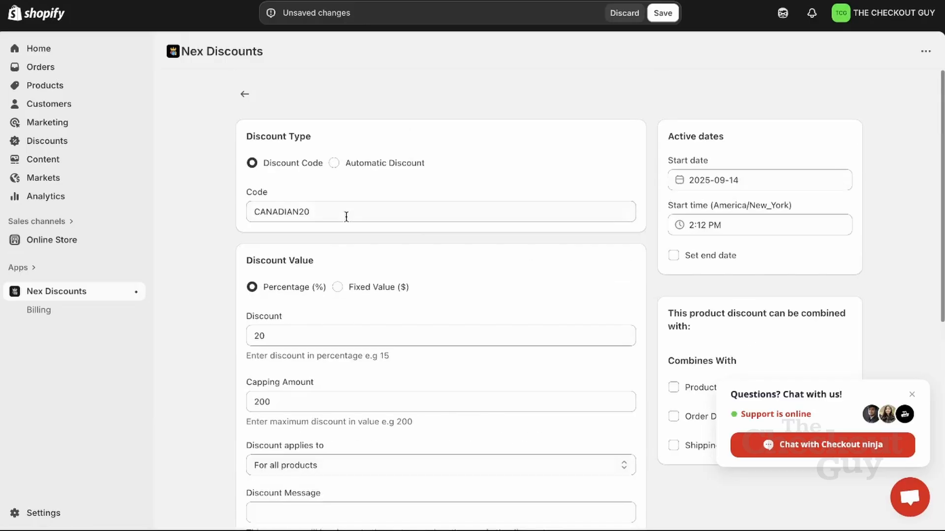
left_click(673, 13)
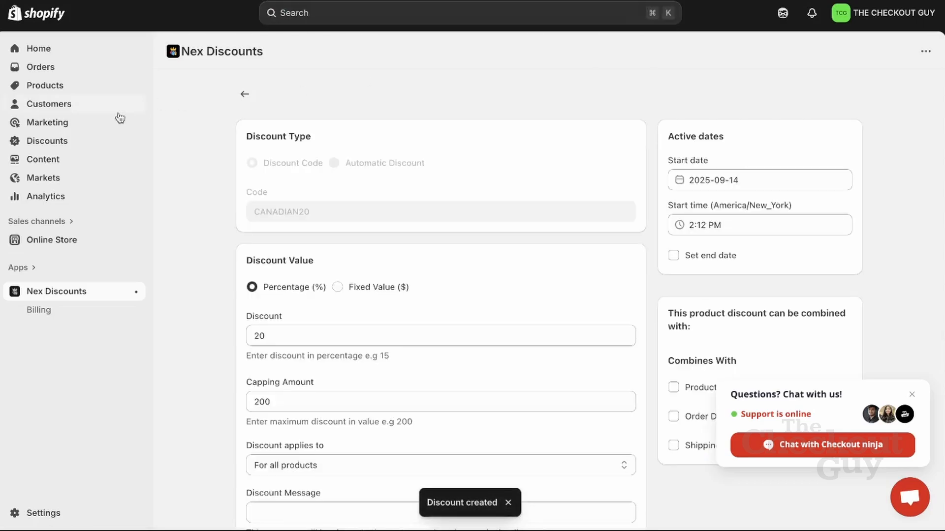
left_click(98, 141)
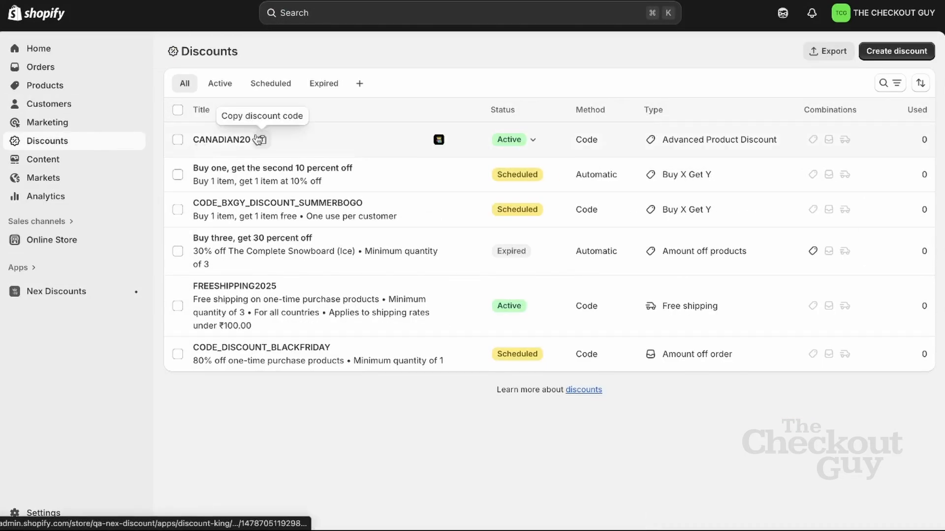
left_click(263, 143)
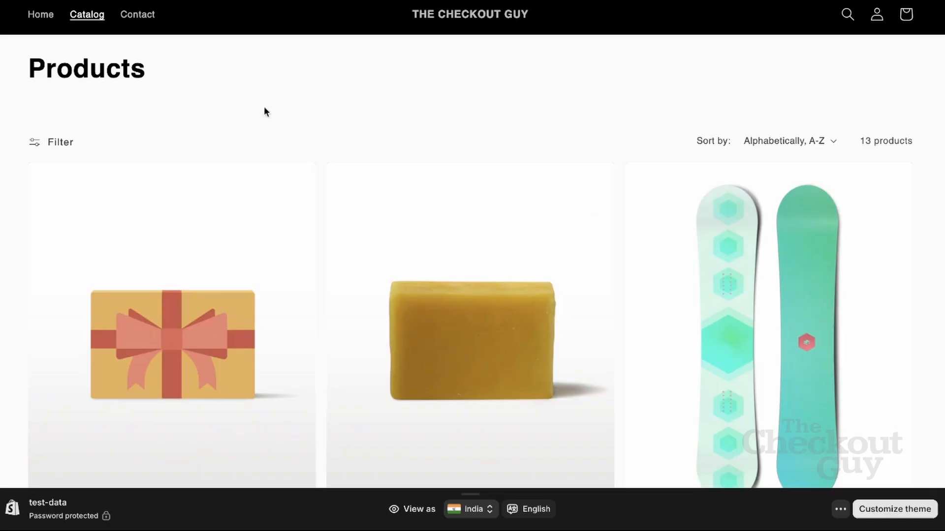
In the online store's catalog, take The Complete Snowboard in Ice straight to checkout and apply the copied CANADIAN20 code
scroll(418, 240, "down", 10)
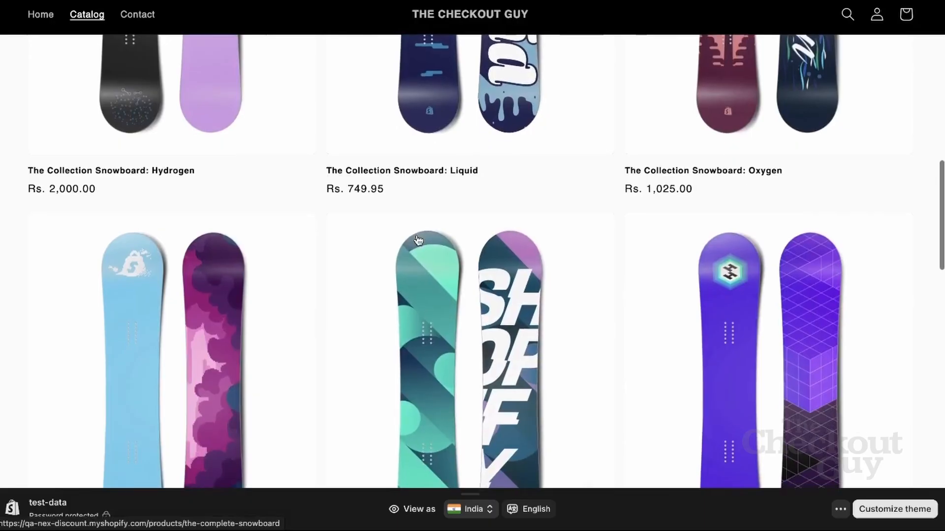
left_click(418, 239)
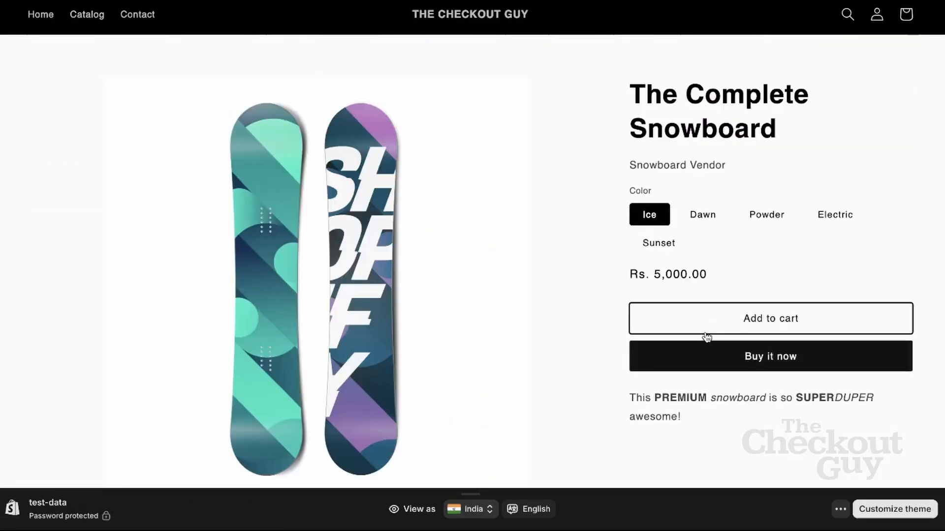
left_click(714, 357)
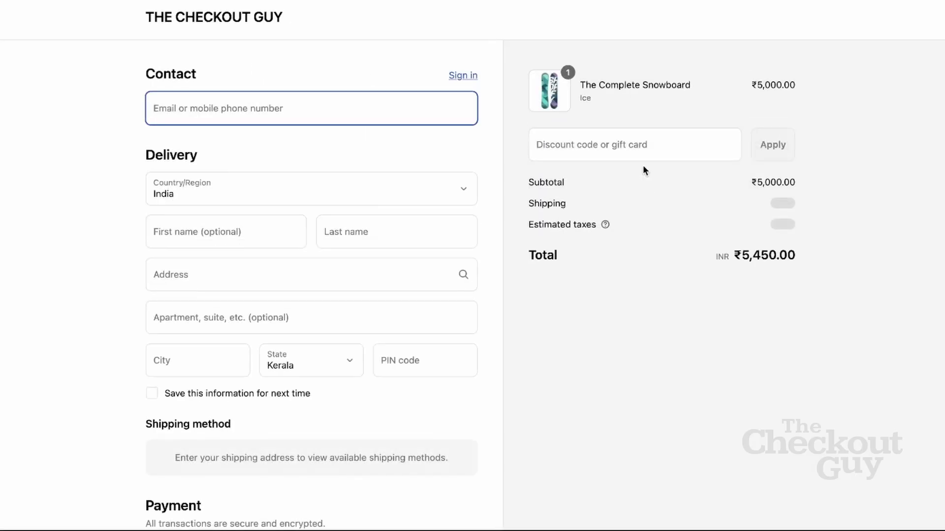
left_click(638, 135)
key("ctrl+v")
left_click(776, 159)
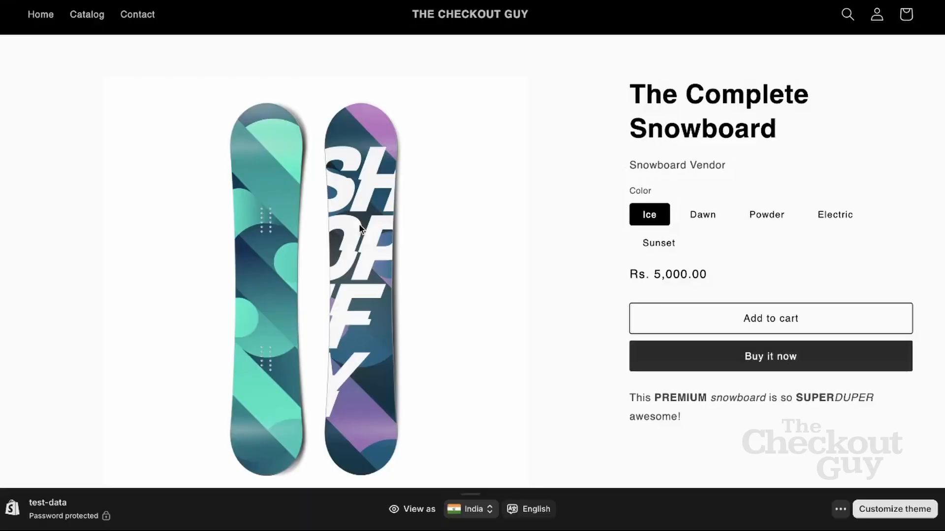
Return to the catalog, take The Collection Snowboard: Liquid straight to checkout and apply the CANADIAN20 code to it
scroll(359, 224, "down", 1)
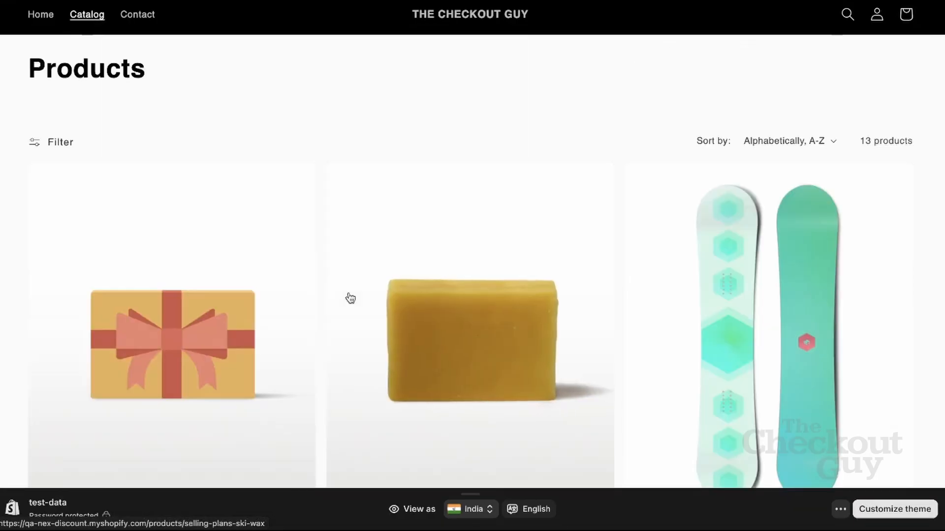
scroll(349, 299, "down", 12)
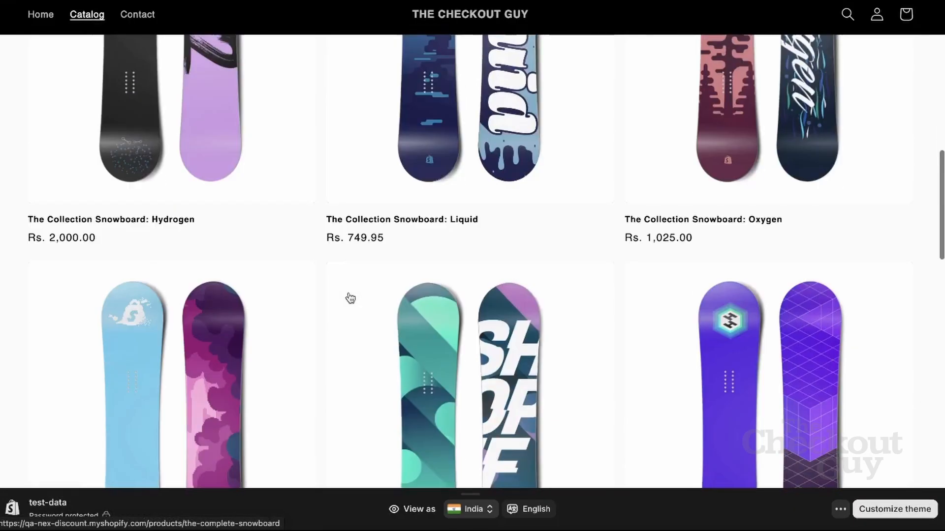
left_click(463, 122)
left_click(783, 277)
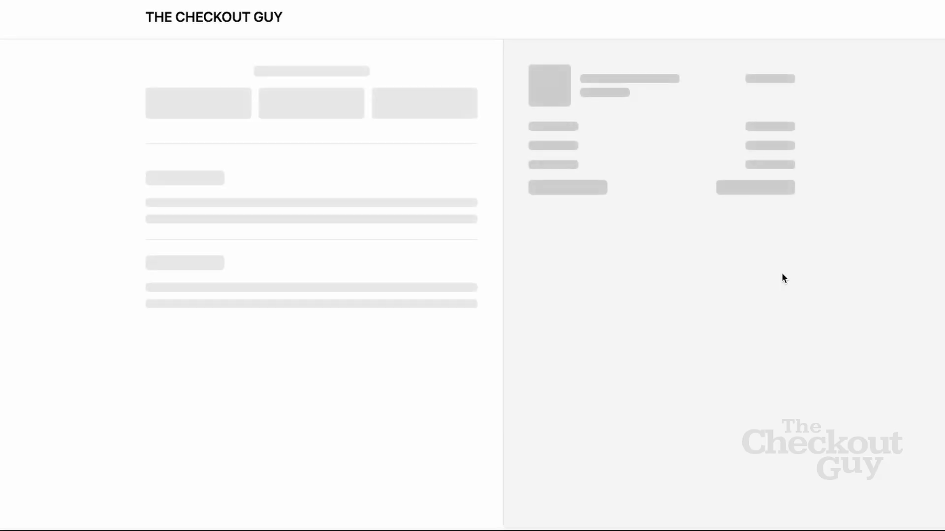
left_click(706, 142)
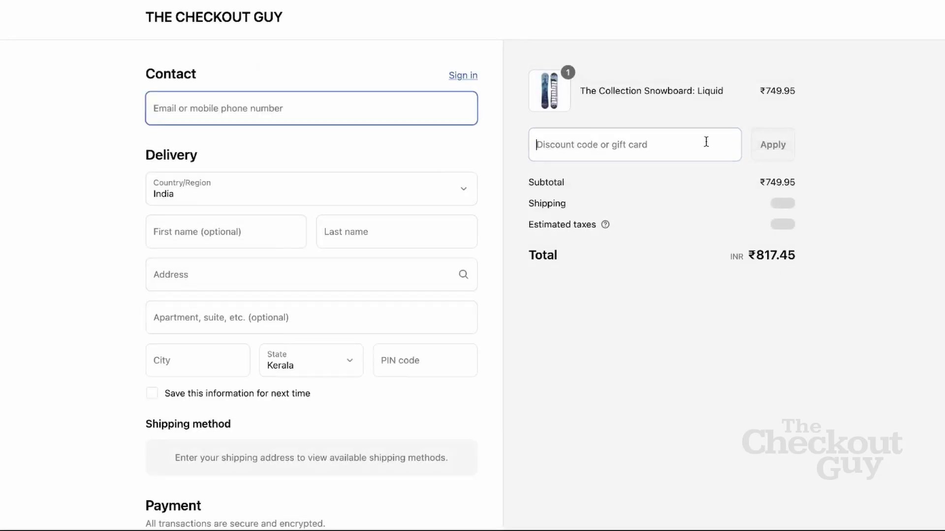
key("ctrl+v")
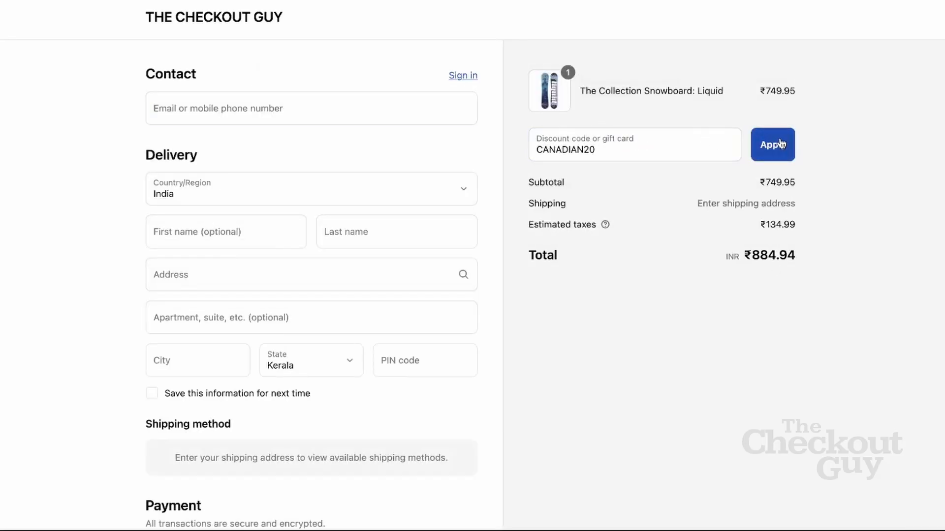
left_click(781, 143)
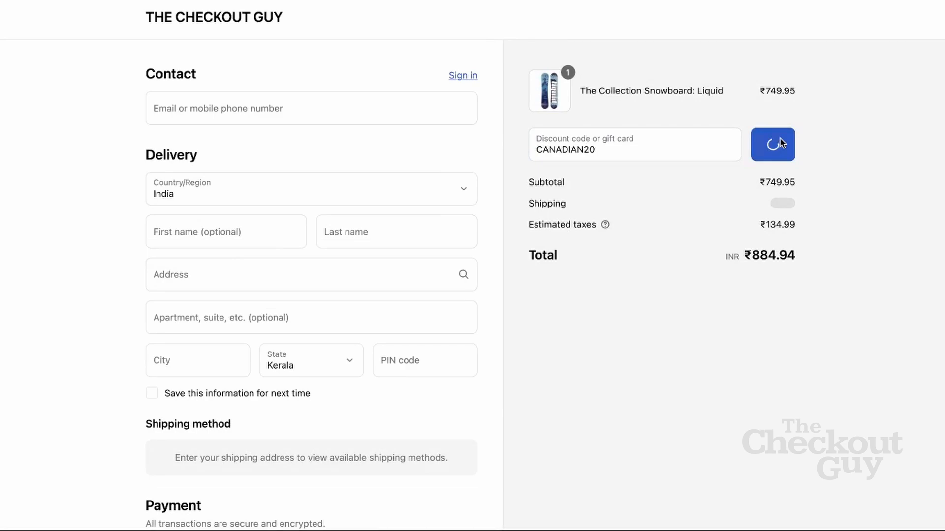